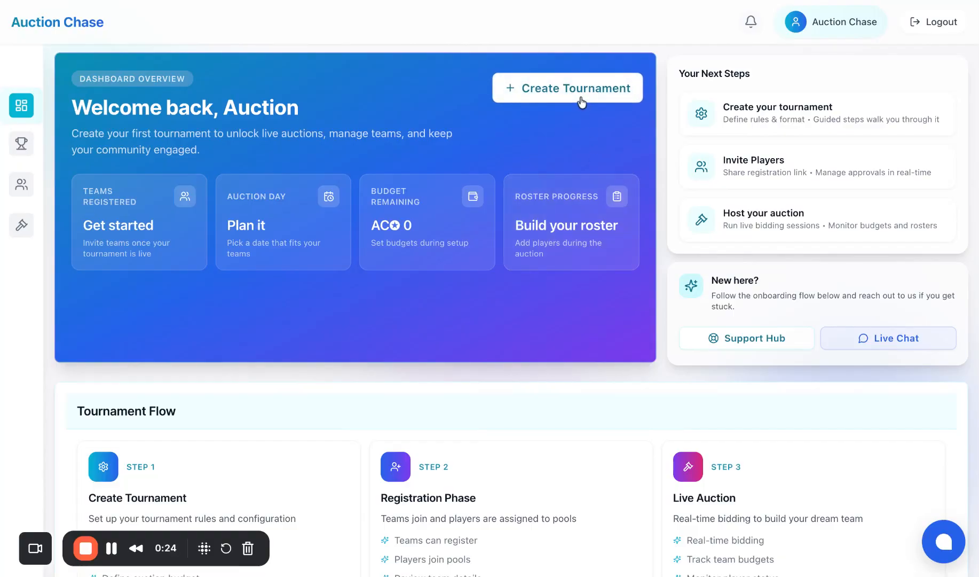
Start creating a new tournament from the dashboard overview.
{"action": "mouse_move", "coordinate": [11, 164]}
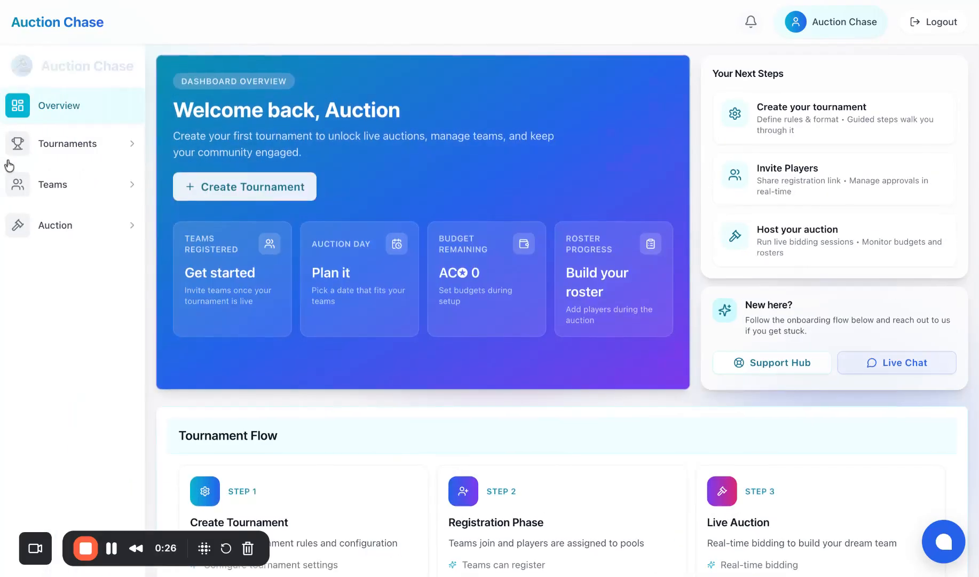
{"action": "left_click", "coordinate": [39, 154]}
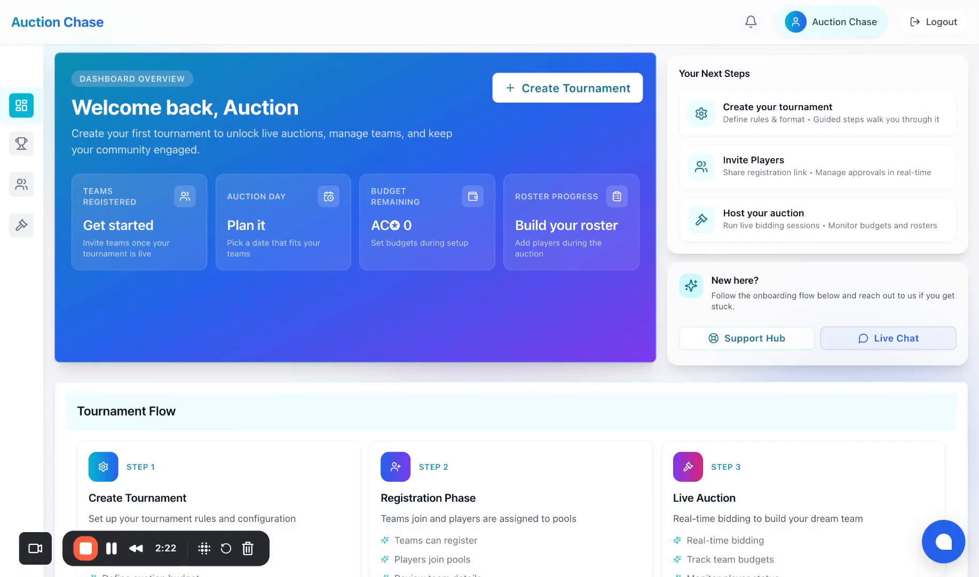
{"action": "left_click", "coordinate": [567, 88]}
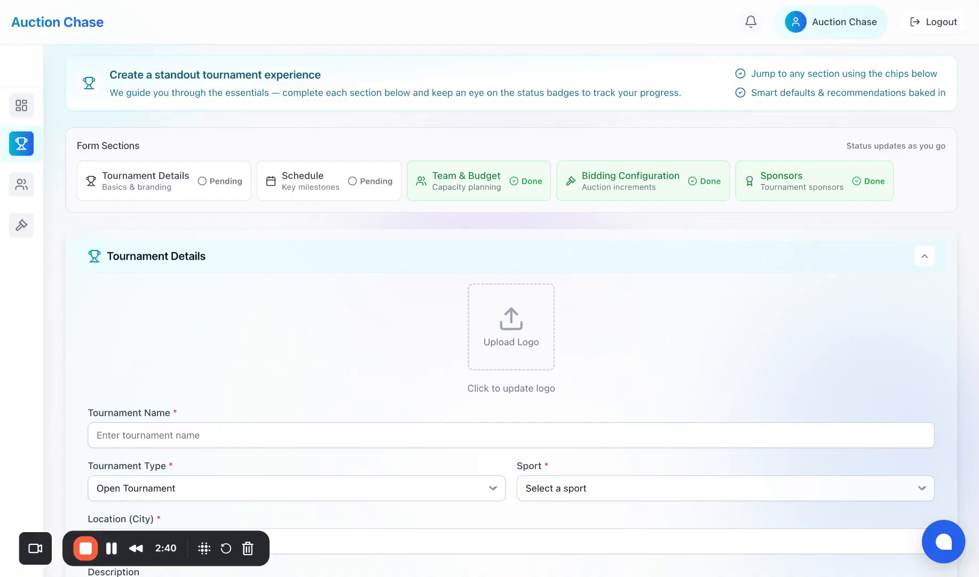
Name the tournament "Comic Star Cricket Tournament" in the tournament details.
{"action": "scroll", "coordinate": [555, 321], "scroll_direction": "down", "scroll_amount": 1}
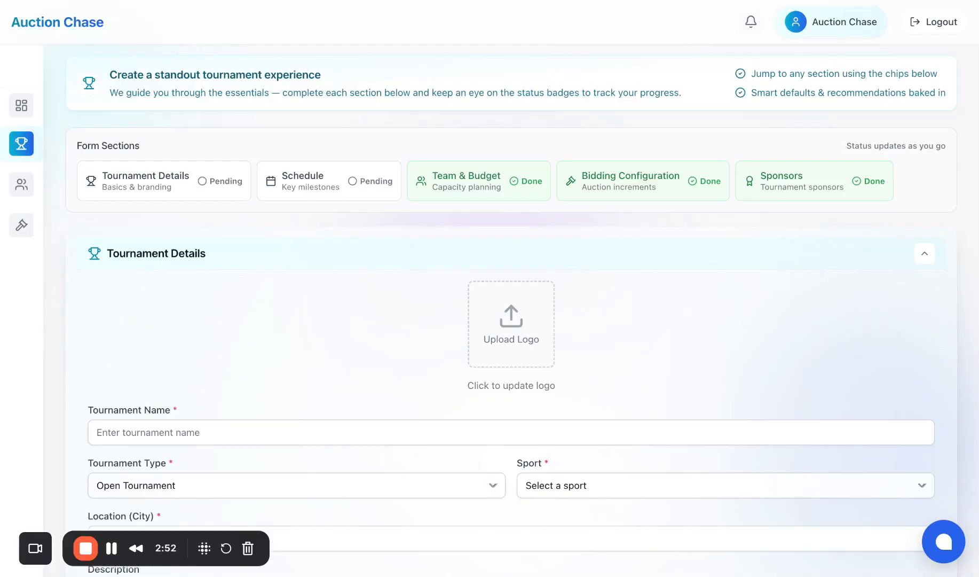
{"action": "scroll", "coordinate": [535, 320], "scroll_direction": "down", "scroll_amount": 3}
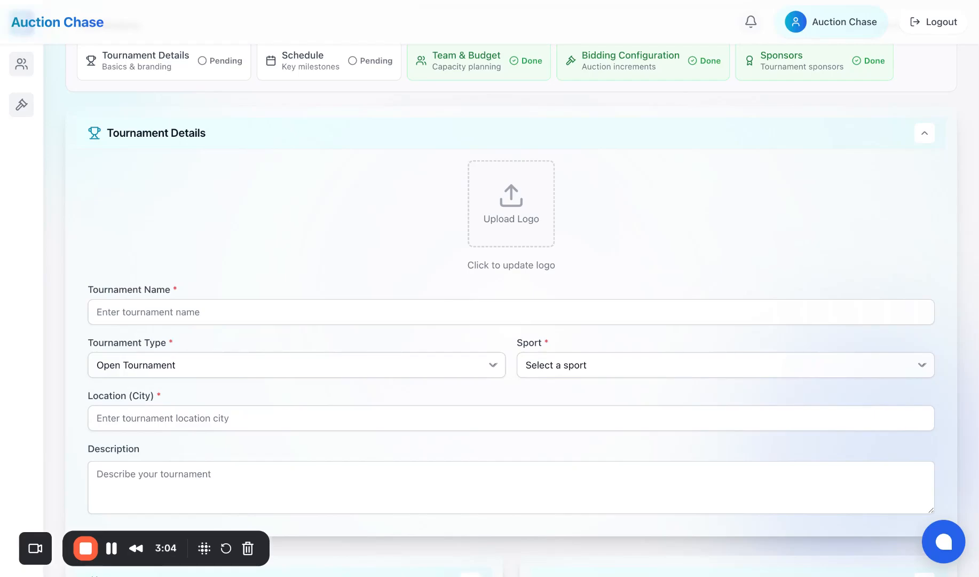
{"action": "left_click", "coordinate": [511, 312]}
{"action": "type", "text": "Comic S"}
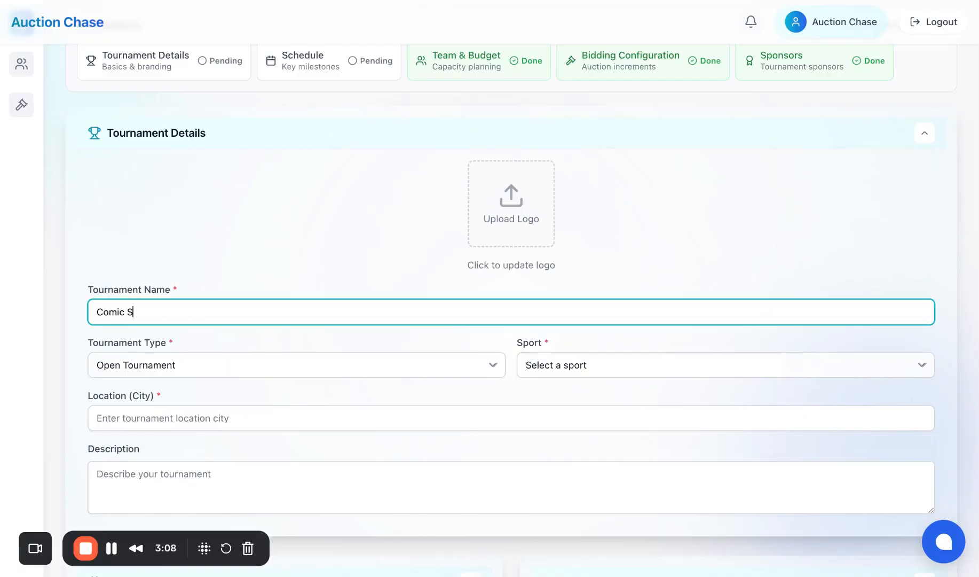
{"action": "type", "text": "tar Cricket Tournamnet"}
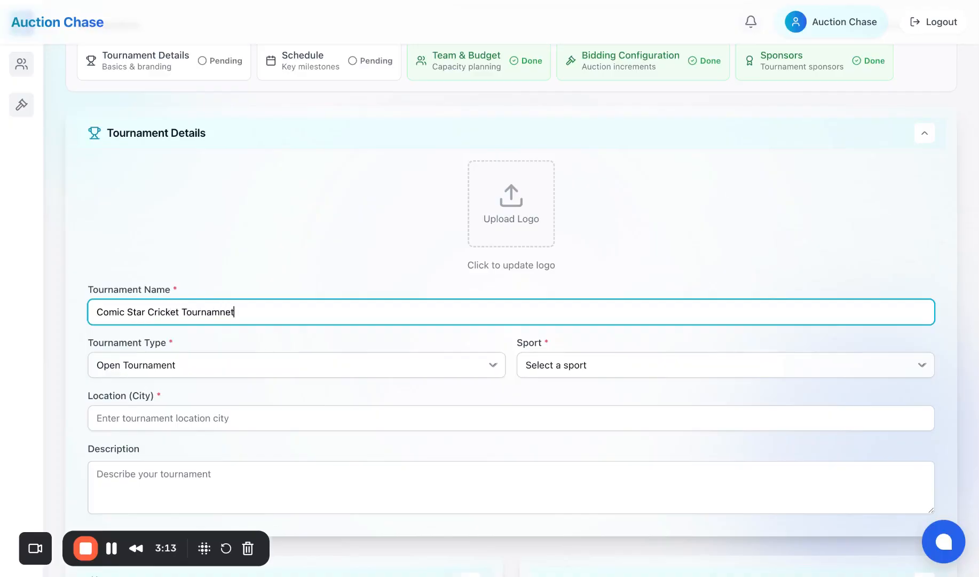
{"action": "key", "text": "Left"}
{"action": "key", "text": "Delete"}
{"action": "key", "text": "Right"}
{"action": "type", "text": "n"}
{"action": "left_click", "coordinate": [597, 271]}
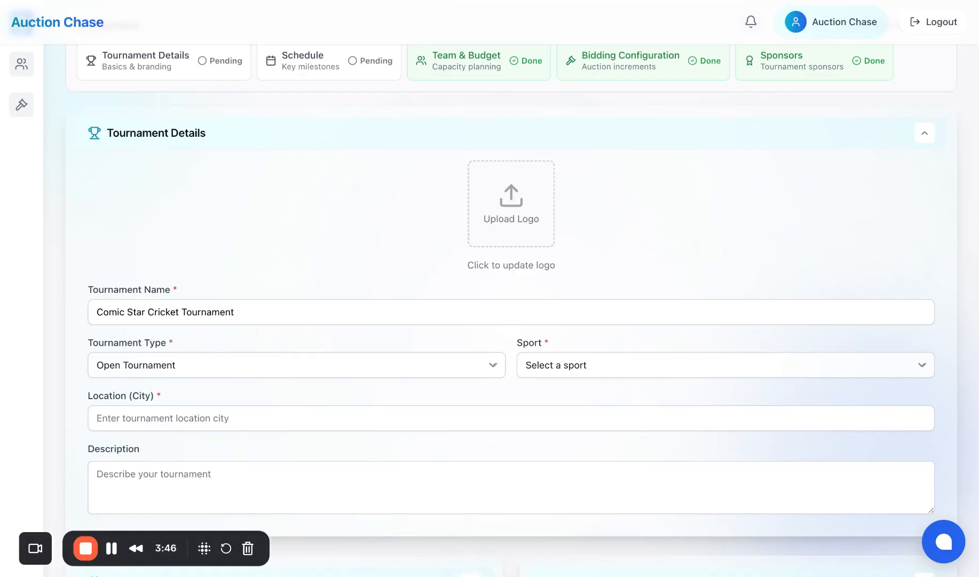
Set the tournament type to Private Tournament and the sport to Cricket.
{"action": "left_click", "coordinate": [468, 365]}
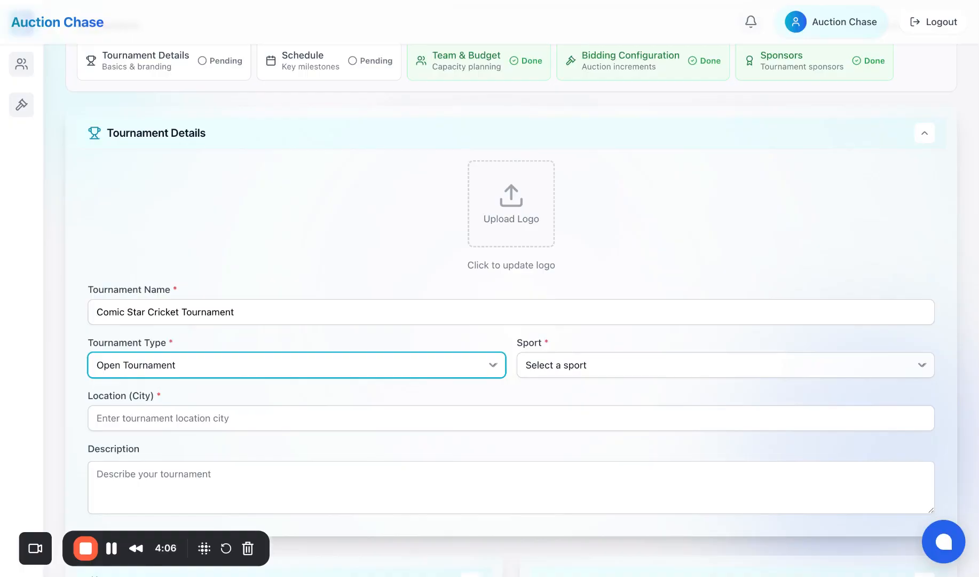
{"action": "left_click", "coordinate": [225, 381]}
{"action": "left_click", "coordinate": [590, 359]}
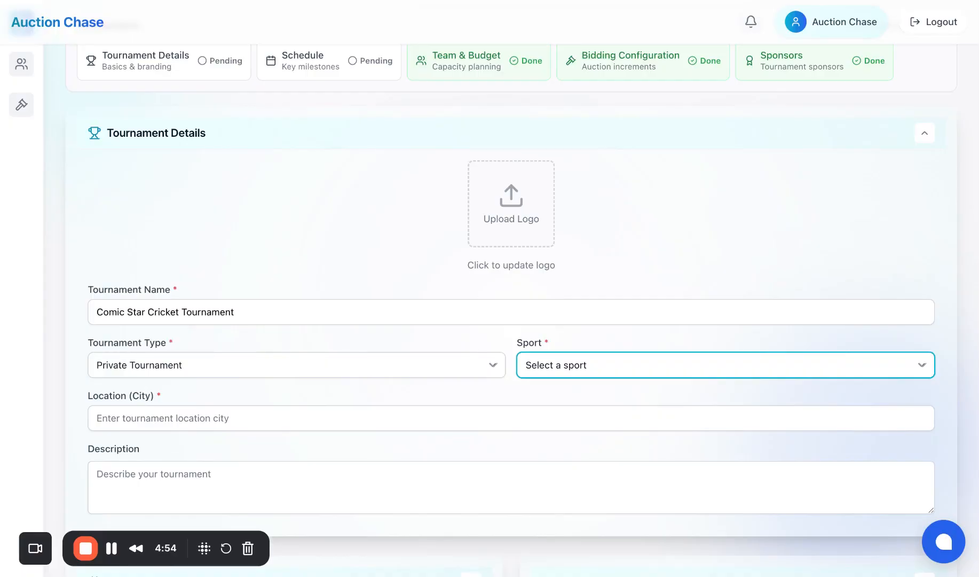
{"action": "left_click", "coordinate": [576, 379]}
Enter Mumbai as the tournament's location city.
{"action": "scroll", "coordinate": [577, 379], "scroll_direction": "down", "scroll_amount": 2}
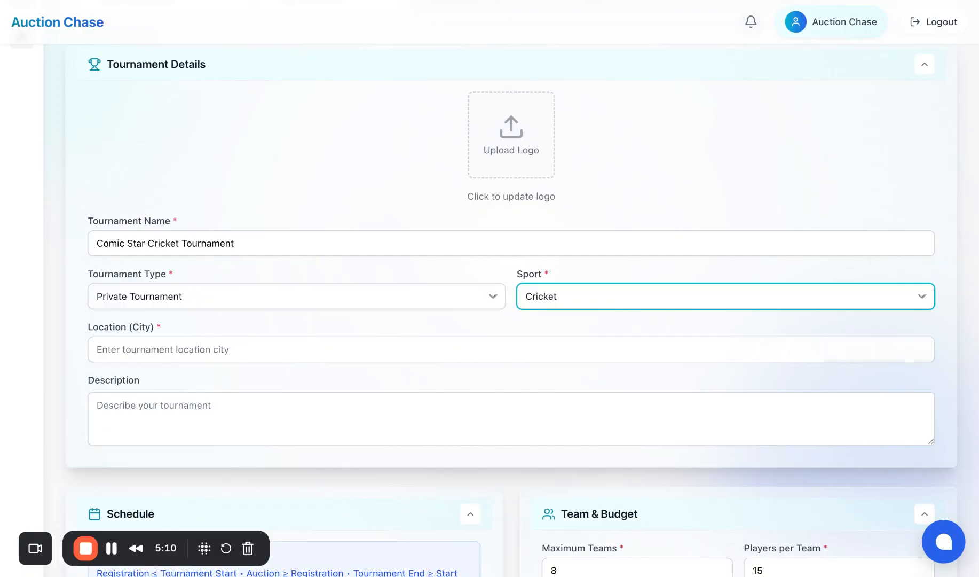
{"action": "left_click", "coordinate": [358, 348]}
{"action": "type", "text": "Mumbai"}
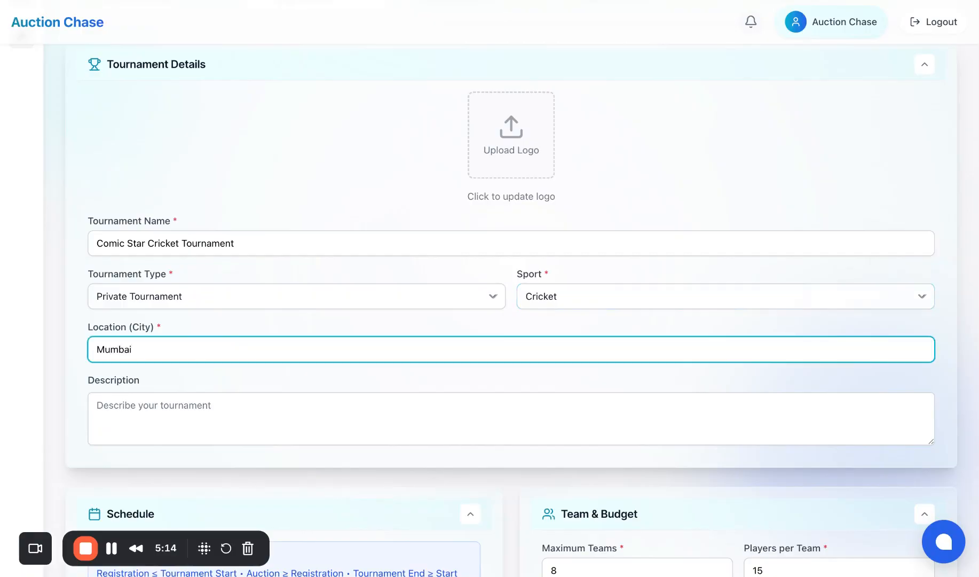
Set the registration deadline to October 31, 2025 and the auction date to November 2, 2025.
{"action": "scroll", "coordinate": [174, 360], "scroll_direction": "down", "scroll_amount": 3}
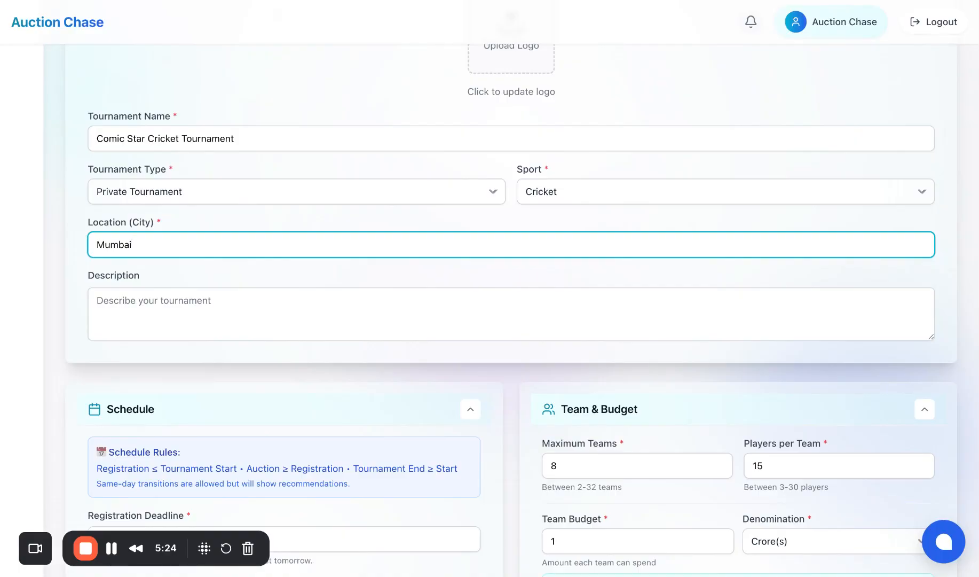
{"action": "scroll", "coordinate": [490, 289], "scroll_direction": "down", "scroll_amount": 1}
{"action": "scroll", "coordinate": [490, 288], "scroll_direction": "down", "scroll_amount": 6}
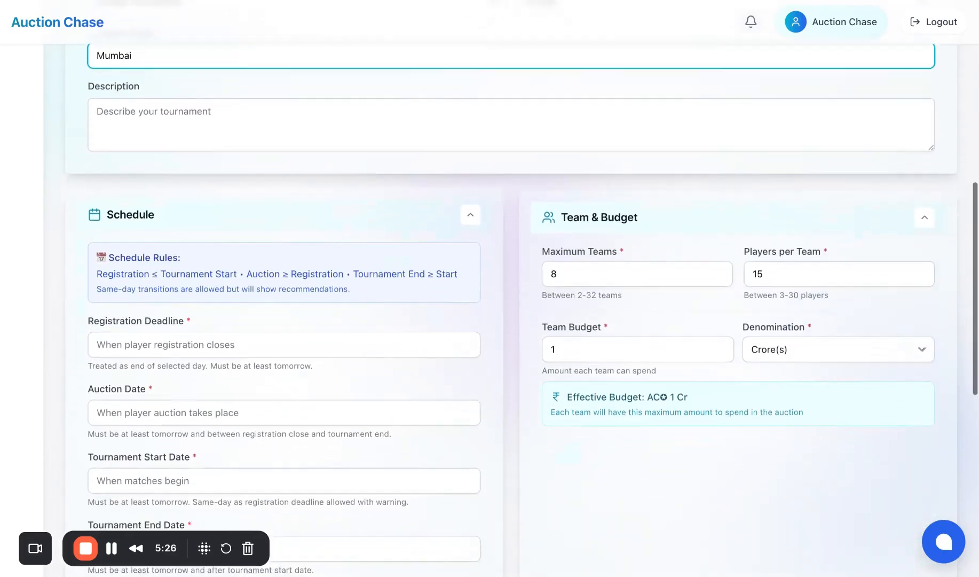
{"action": "scroll", "coordinate": [490, 288], "scroll_direction": "up", "scroll_amount": 1}
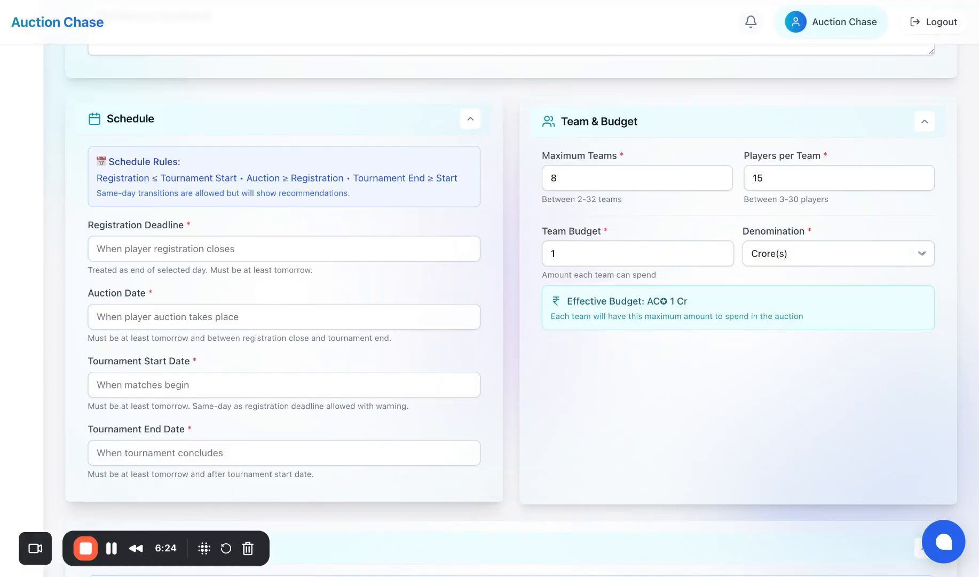
{"action": "left_click", "coordinate": [188, 256]}
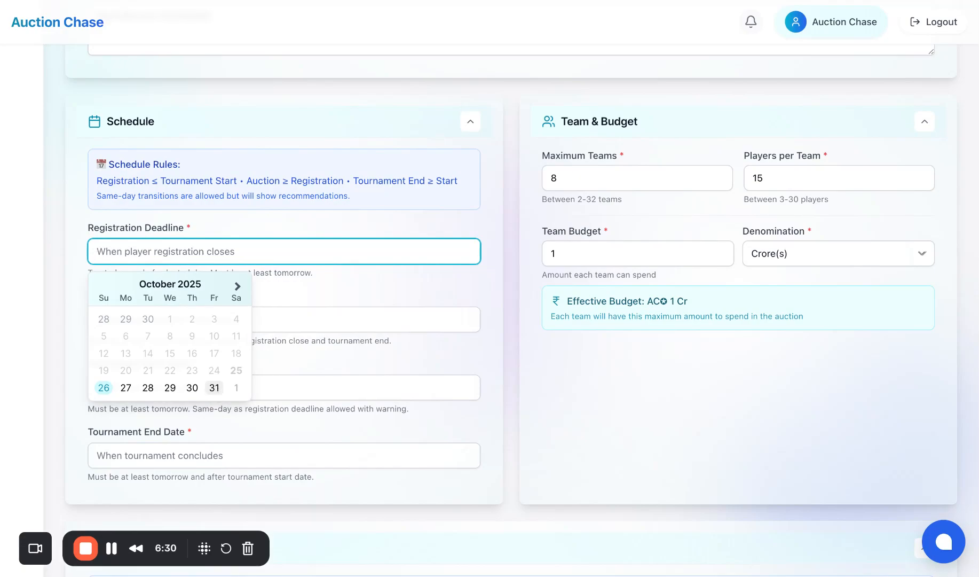
{"action": "left_click", "coordinate": [214, 388]}
{"action": "left_click", "coordinate": [201, 320]}
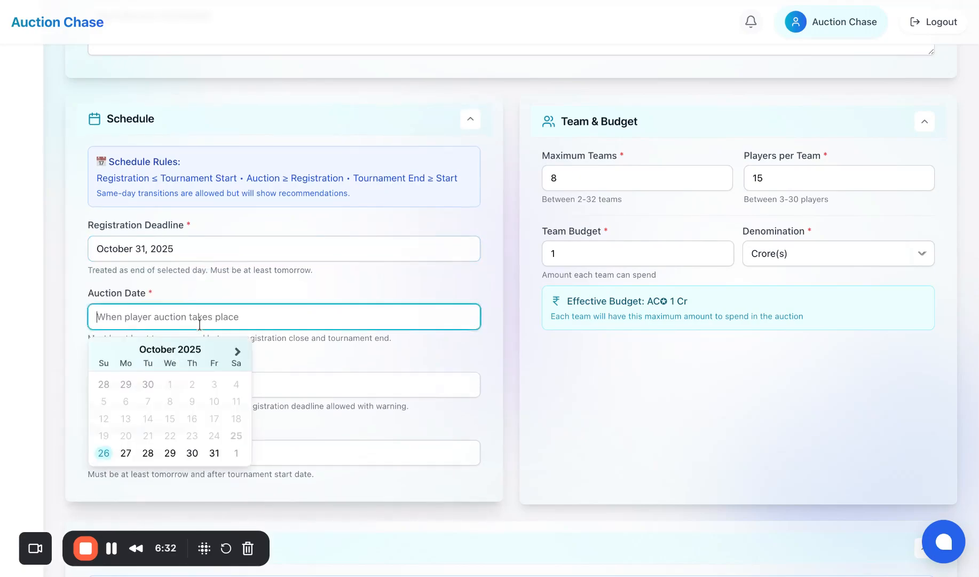
{"action": "left_click", "coordinate": [239, 355]}
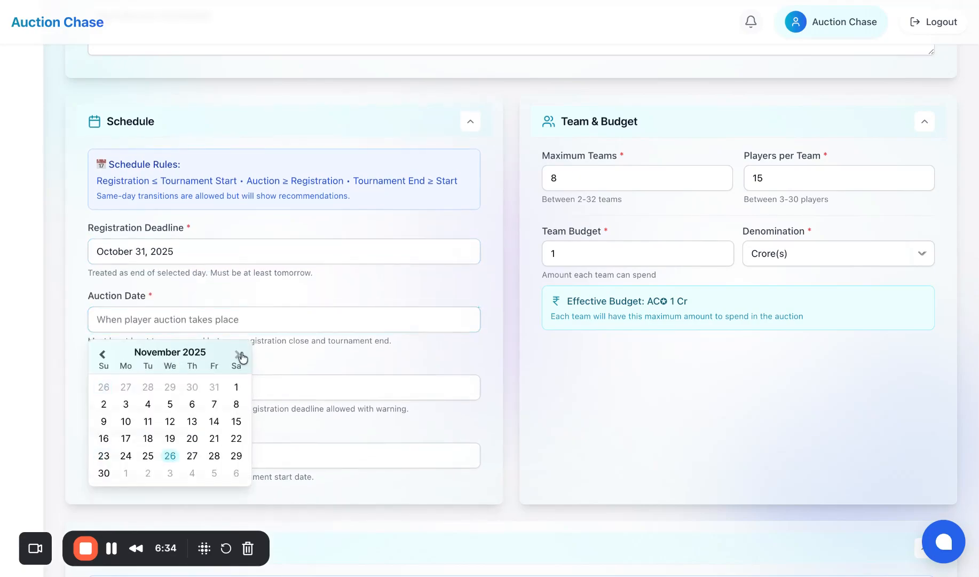
{"action": "left_click", "coordinate": [104, 404]}
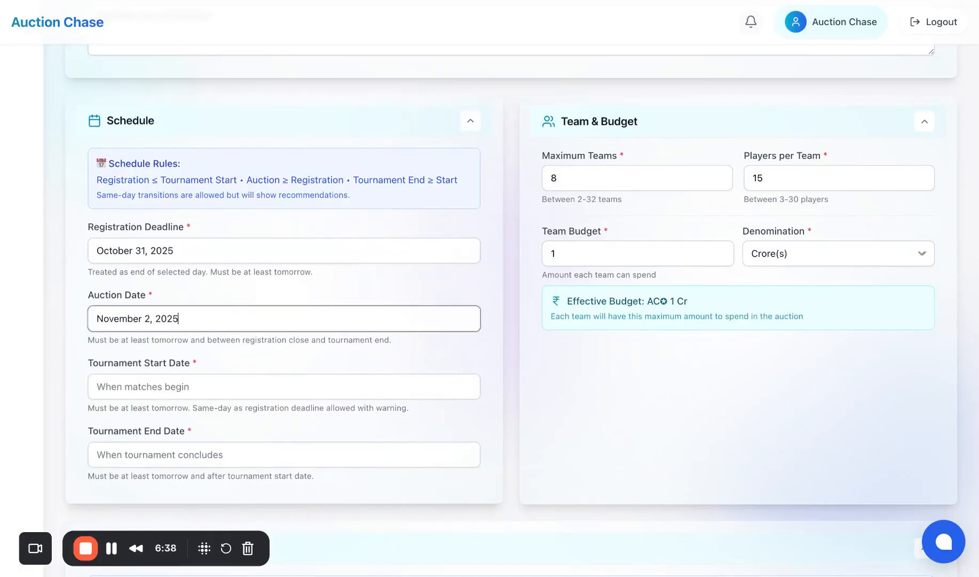
Set the tournament start date to November 8, 2025 and the end date to November 9, 2025.
{"action": "left_click", "coordinate": [174, 386]}
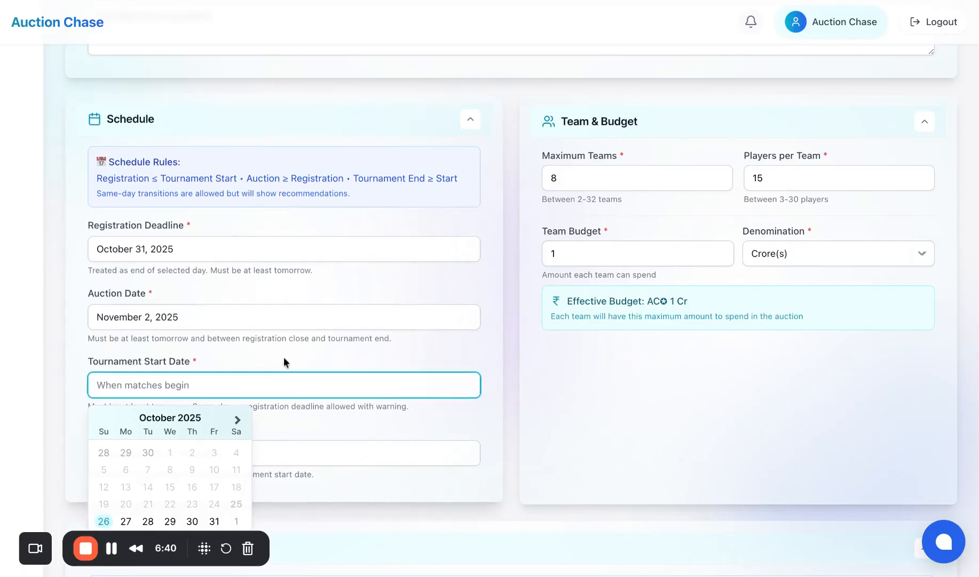
{"action": "scroll", "coordinate": [284, 356], "scroll_direction": "down", "scroll_amount": 3}
{"action": "left_click", "coordinate": [238, 300]}
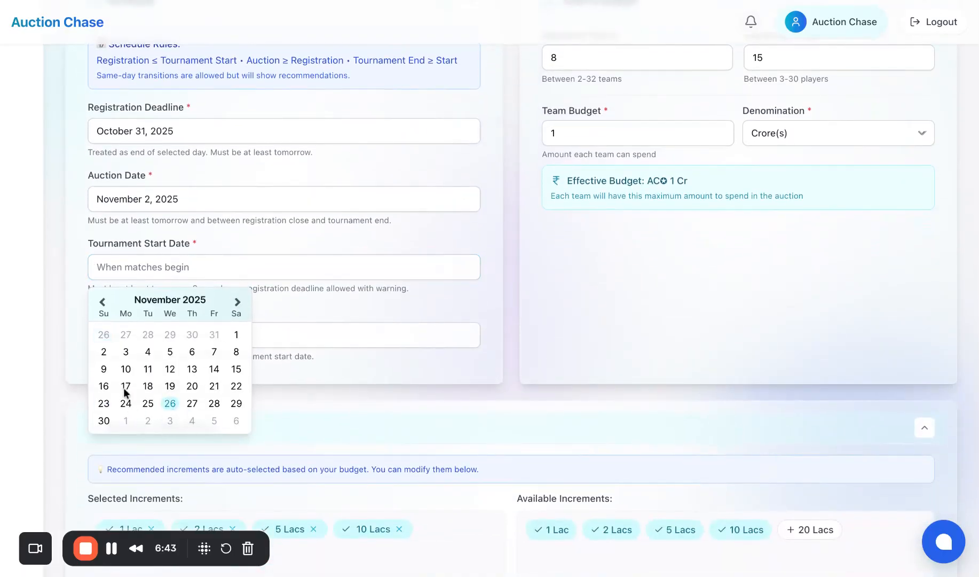
{"action": "left_click", "coordinate": [235, 352]}
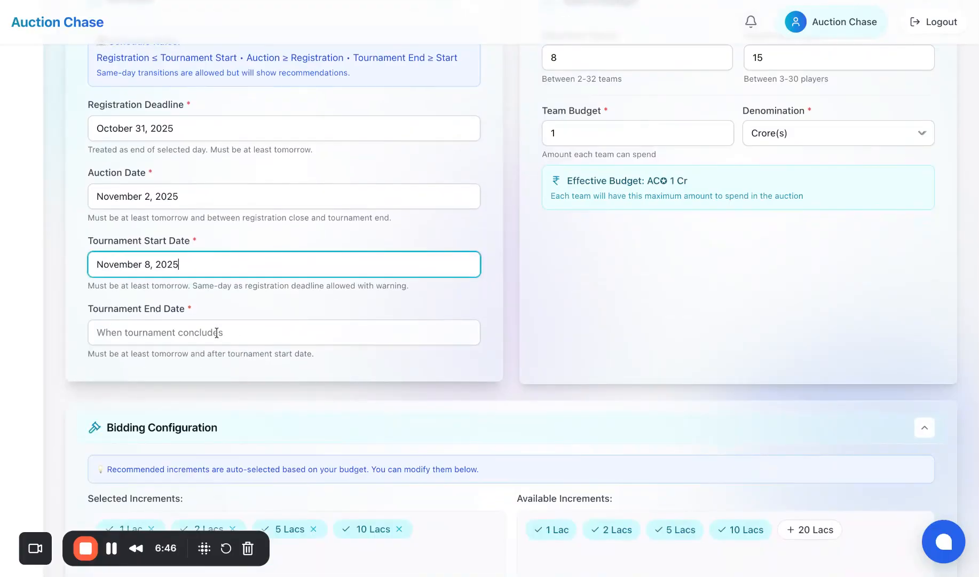
{"action": "left_click", "coordinate": [223, 336]}
{"action": "left_click", "coordinate": [236, 366]}
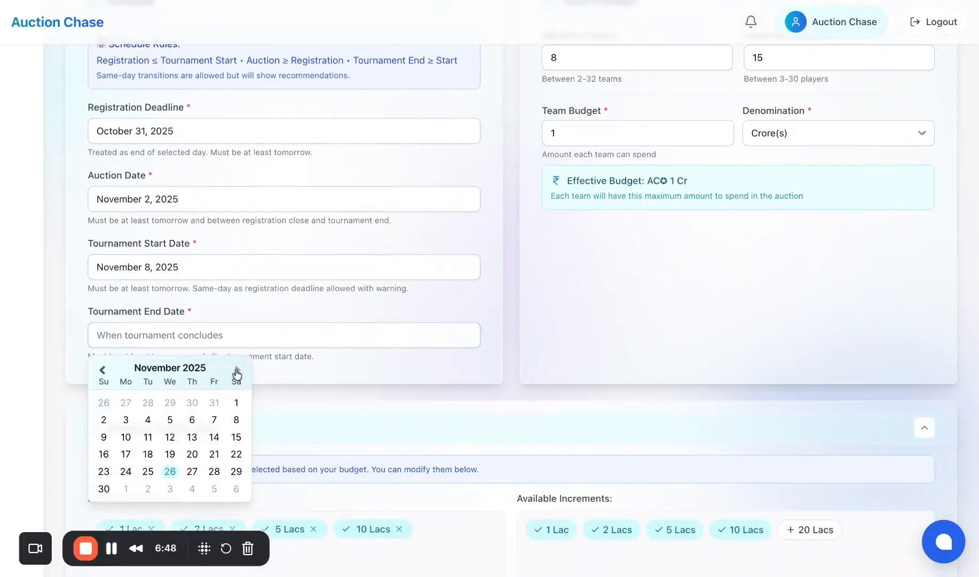
{"action": "left_click", "coordinate": [105, 437]}
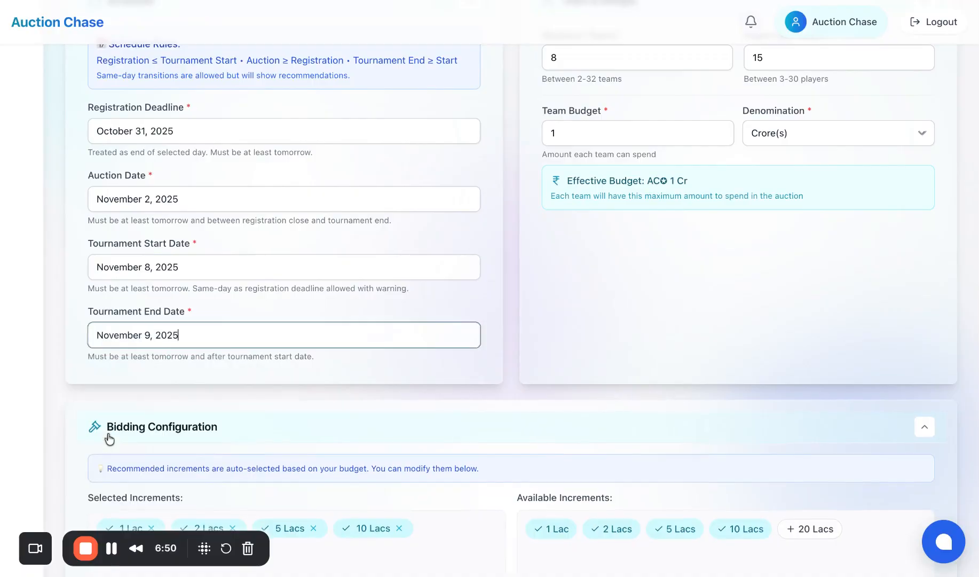
Set the maximum number of teams to 4 and the players per team to 9.
{"action": "scroll", "coordinate": [416, 318], "scroll_direction": "up", "scroll_amount": 2}
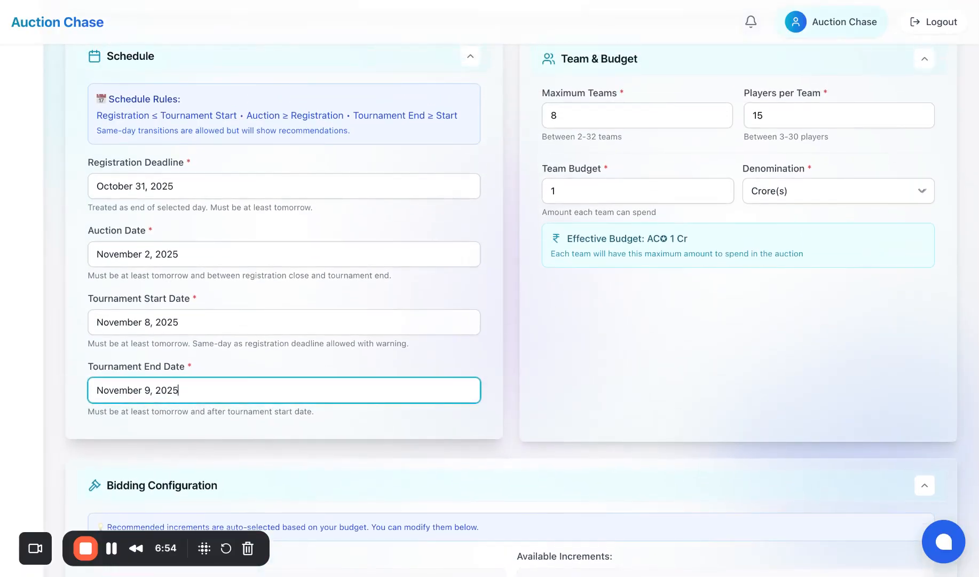
{"action": "scroll", "coordinate": [416, 318], "scroll_direction": "up", "scroll_amount": 1}
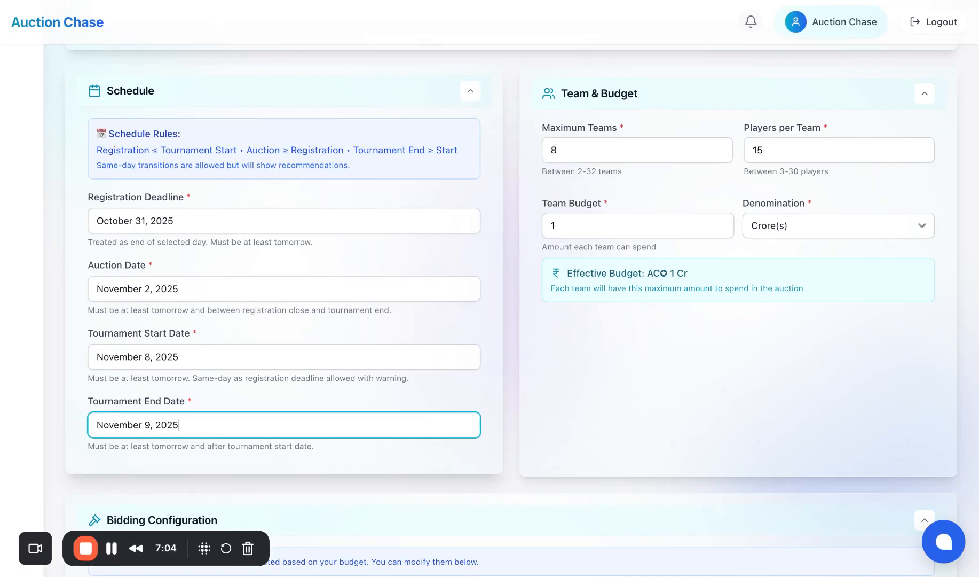
{"action": "scroll", "coordinate": [417, 328], "scroll_direction": "up", "scroll_amount": 1}
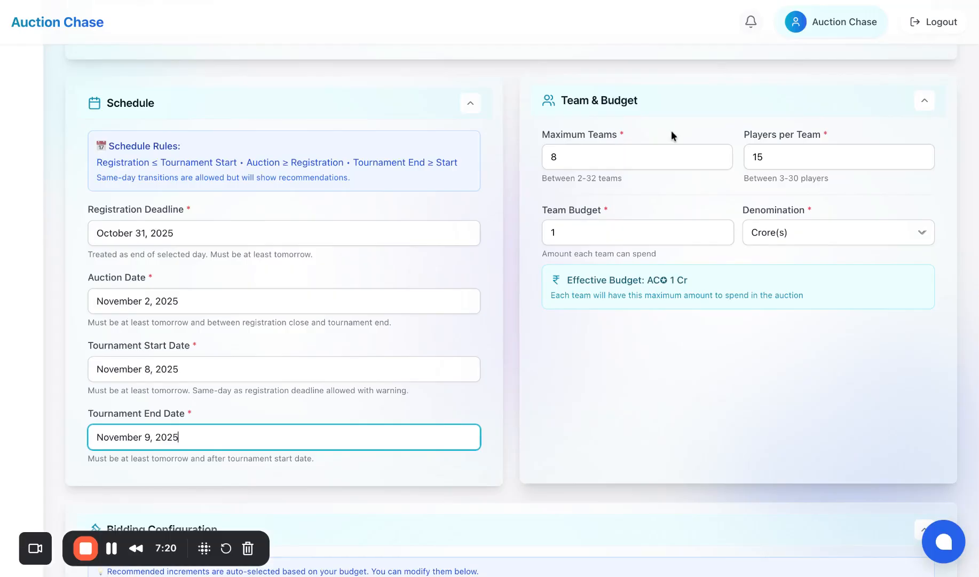
{"action": "left_click", "coordinate": [593, 158]}
{"action": "double_click", "coordinate": [593, 159]}
{"action": "type", "text": "4"}
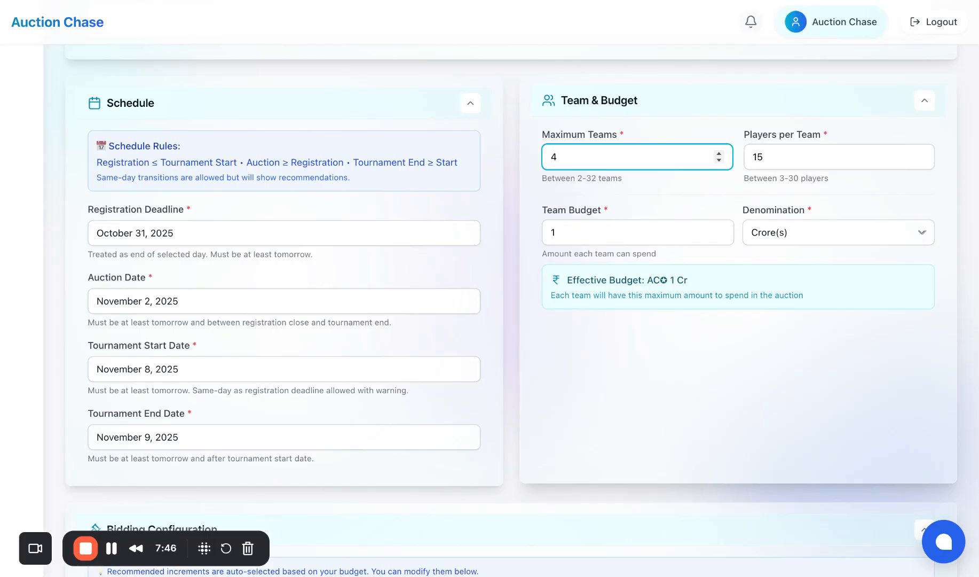
{"action": "double_click", "coordinate": [772, 157]}
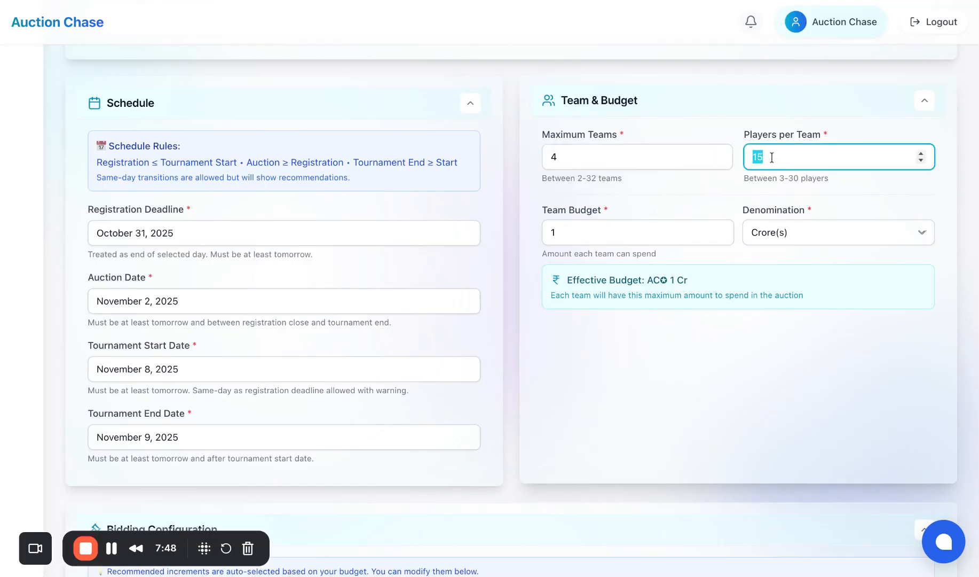
{"action": "type", "text": "9"}
Set the team budget to 10, trying Lac(s) as the denomination before switching back to Crore(s).
{"action": "left_click", "coordinate": [633, 233]}
{"action": "type", "text": "0"}
{"action": "left_click", "coordinate": [773, 240]}
{"action": "left_click", "coordinate": [779, 216]}
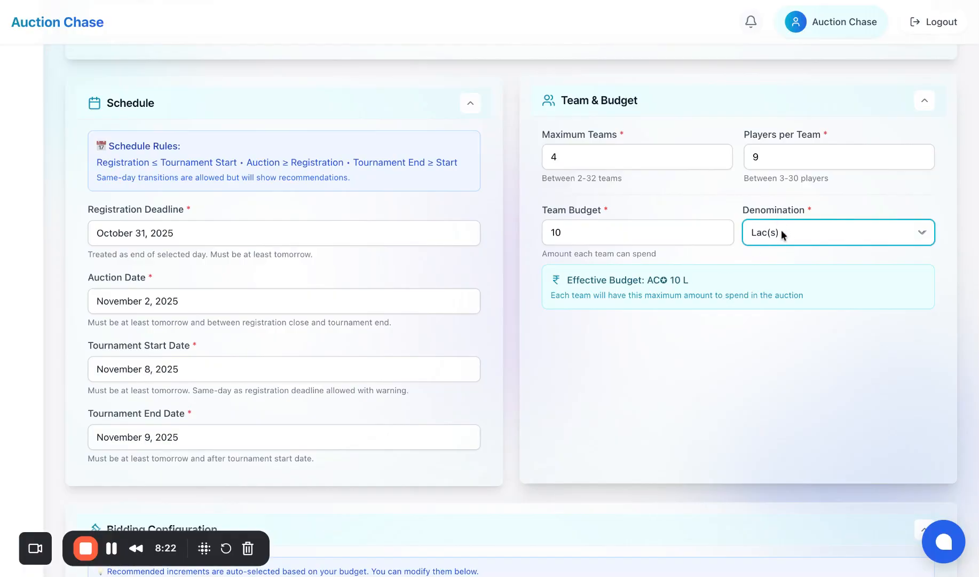
{"action": "left_click", "coordinate": [783, 235]}
{"action": "left_click", "coordinate": [784, 250]}
Remove the 1 Crore increment from the selected increments in the bidding configuration.
{"action": "scroll", "coordinate": [512, 313], "scroll_direction": "down", "scroll_amount": 5}
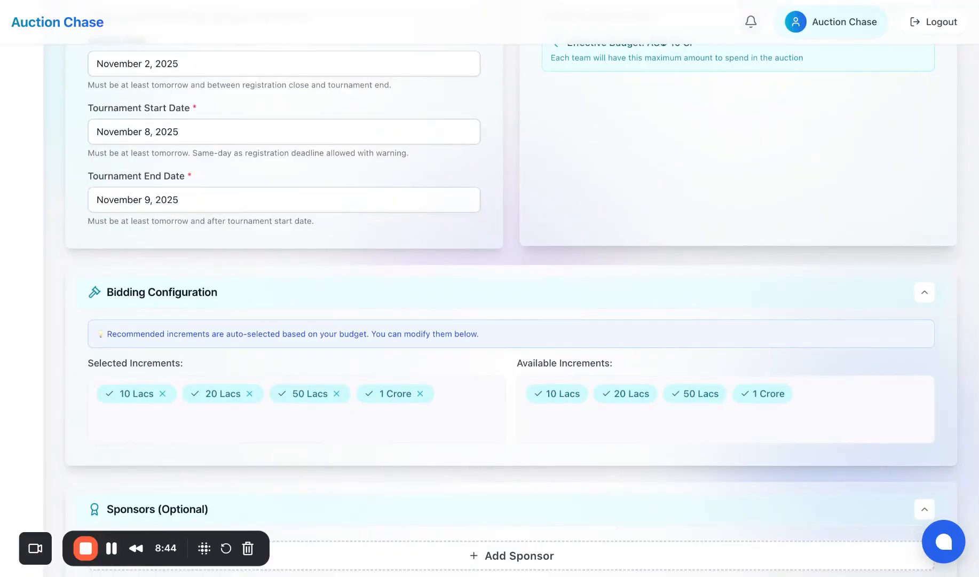
{"action": "scroll", "coordinate": [513, 288], "scroll_direction": "down", "scroll_amount": 1}
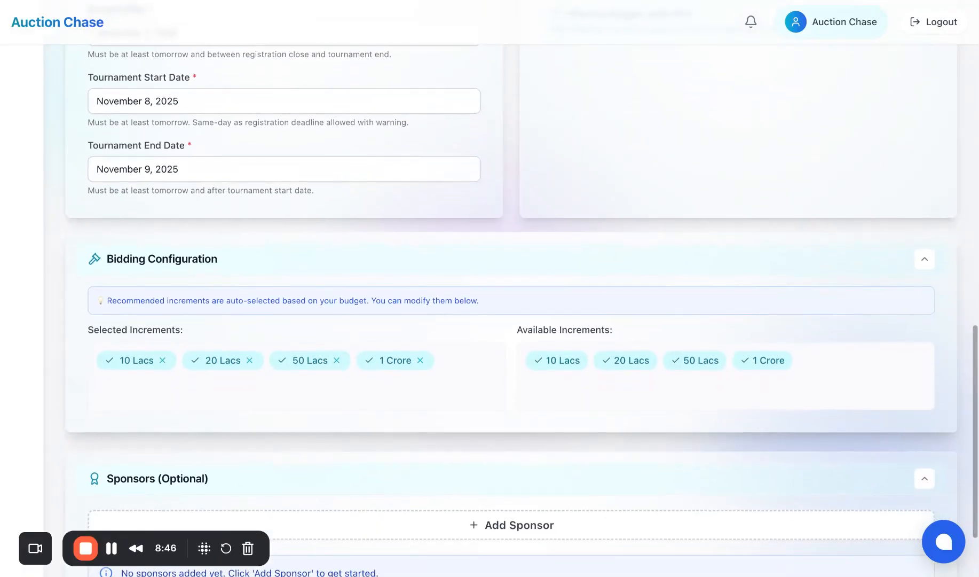
{"action": "scroll", "coordinate": [513, 288], "scroll_direction": "up", "scroll_amount": 2}
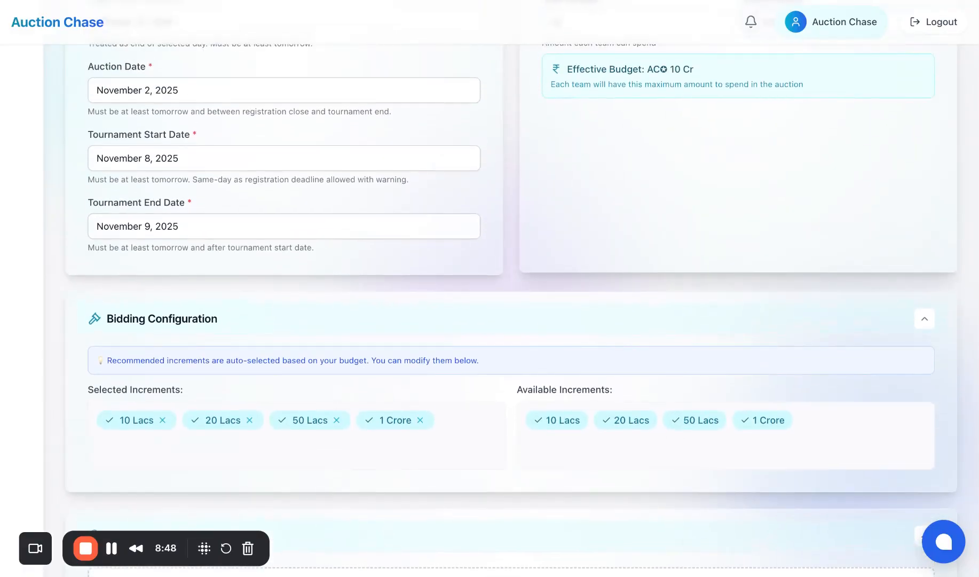
{"action": "scroll", "coordinate": [513, 288], "scroll_direction": "up", "scroll_amount": 1}
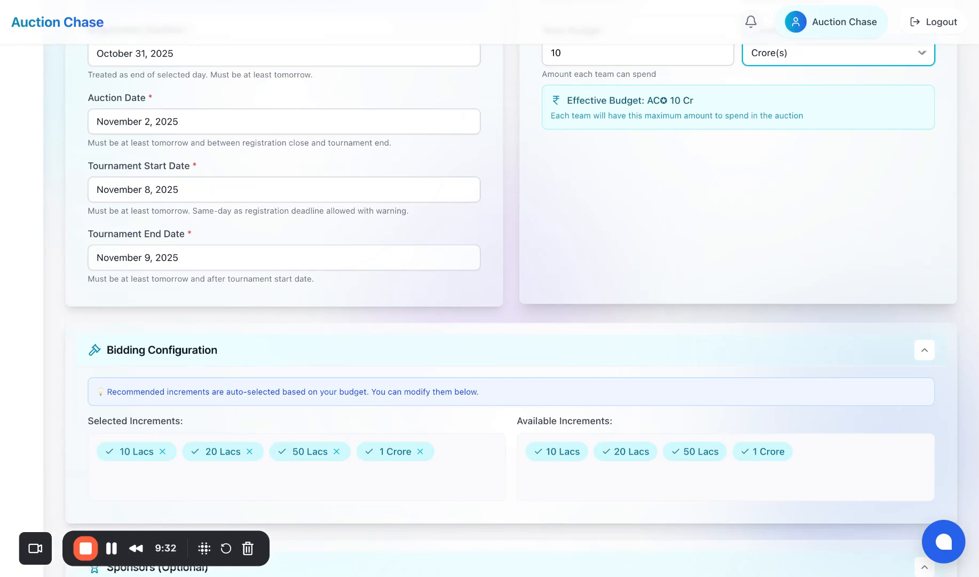
{"action": "left_click", "coordinate": [757, 455]}
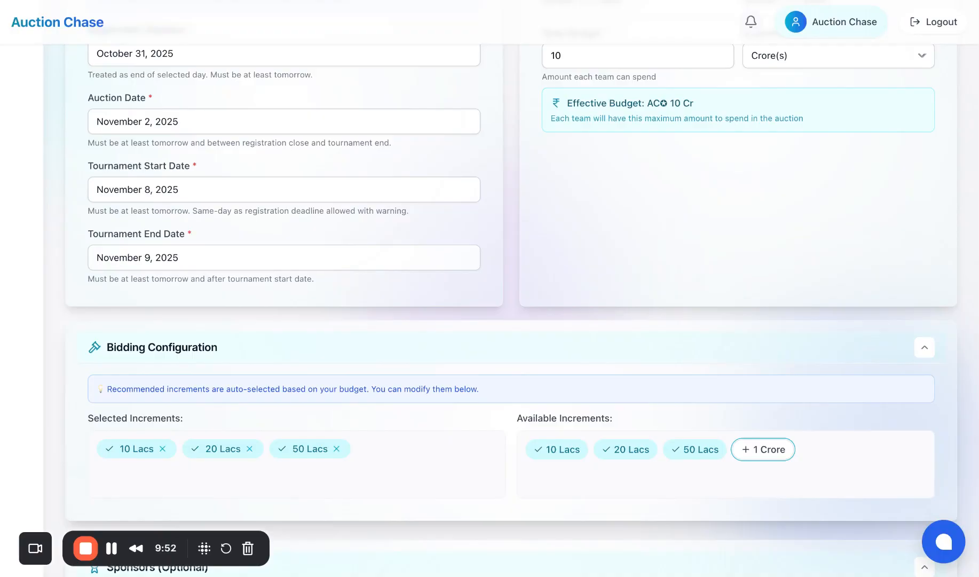
Start a new sponsor entry for the tournament and name the sponsor Bird Lorem Ipsum.
{"action": "scroll", "coordinate": [512, 288], "scroll_direction": "down", "scroll_amount": 4}
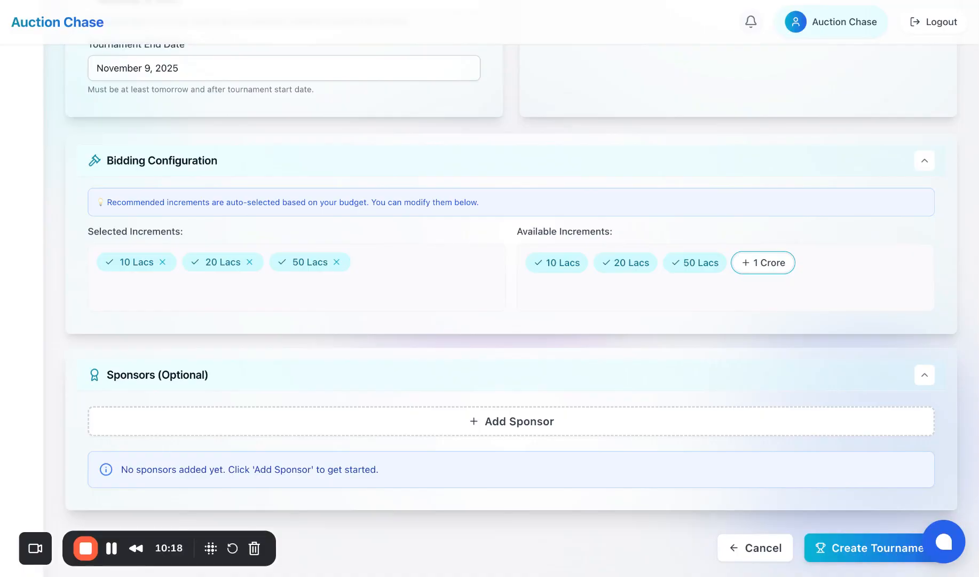
{"action": "left_click", "coordinate": [547, 432]}
{"action": "scroll", "coordinate": [548, 436], "scroll_direction": "down", "scroll_amount": 5}
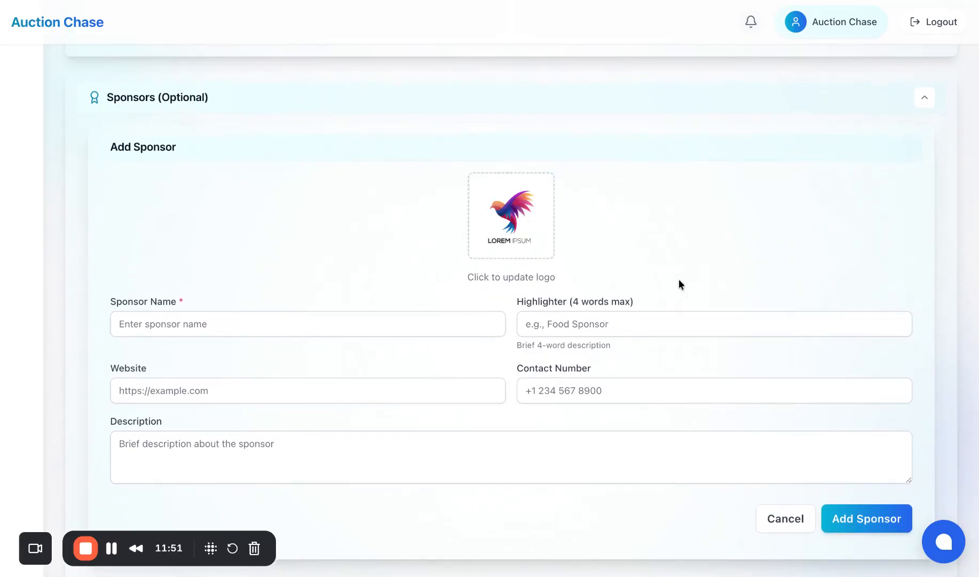
{"action": "left_click", "coordinate": [293, 326]}
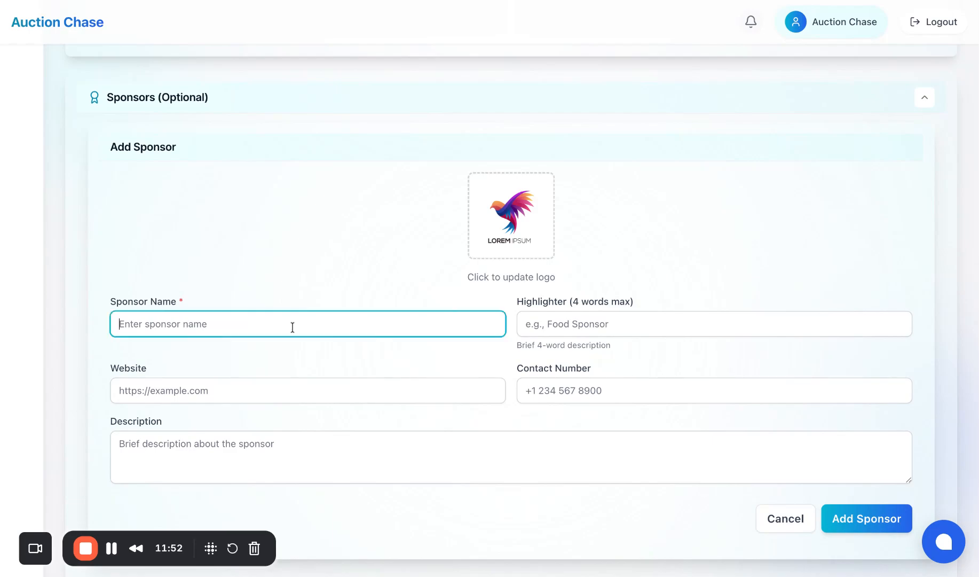
{"action": "type", "text": "Bird"}
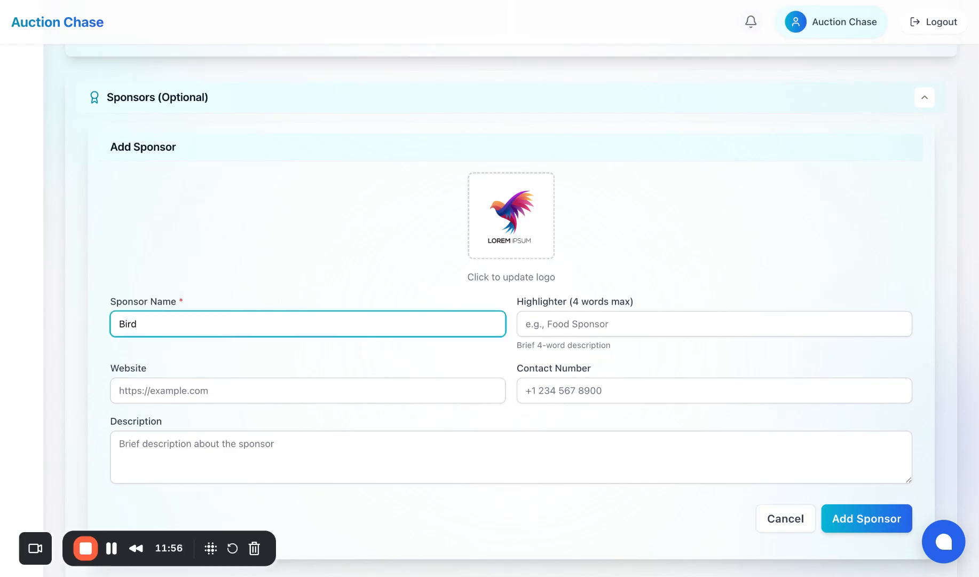
{"action": "type", "text": " Lorem Ipsum"}
{"action": "left_click", "coordinate": [577, 326]}
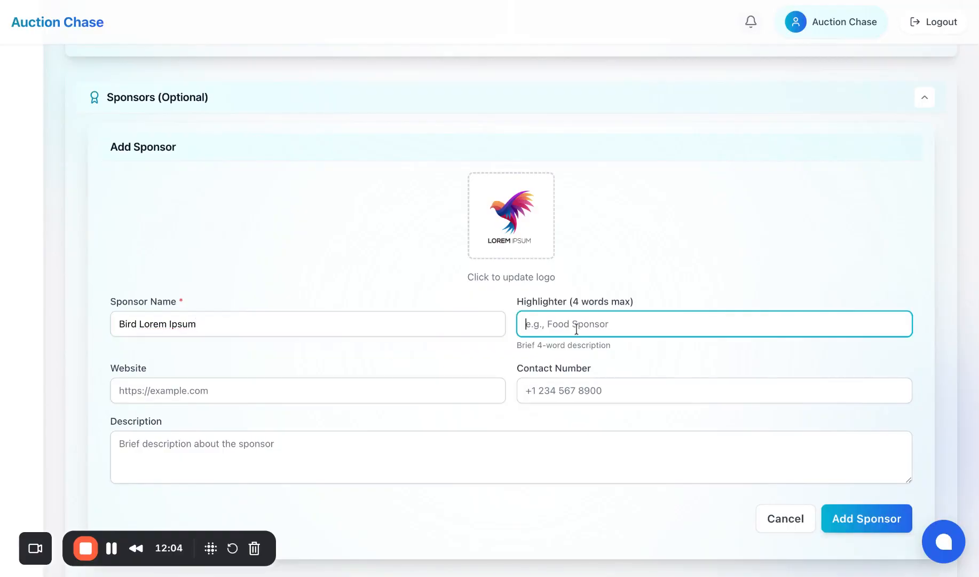
{"action": "type", "text": "Main Sponsor"}
{"action": "left_click", "coordinate": [277, 385]}
{"action": "type", "text": "https://www.google"}
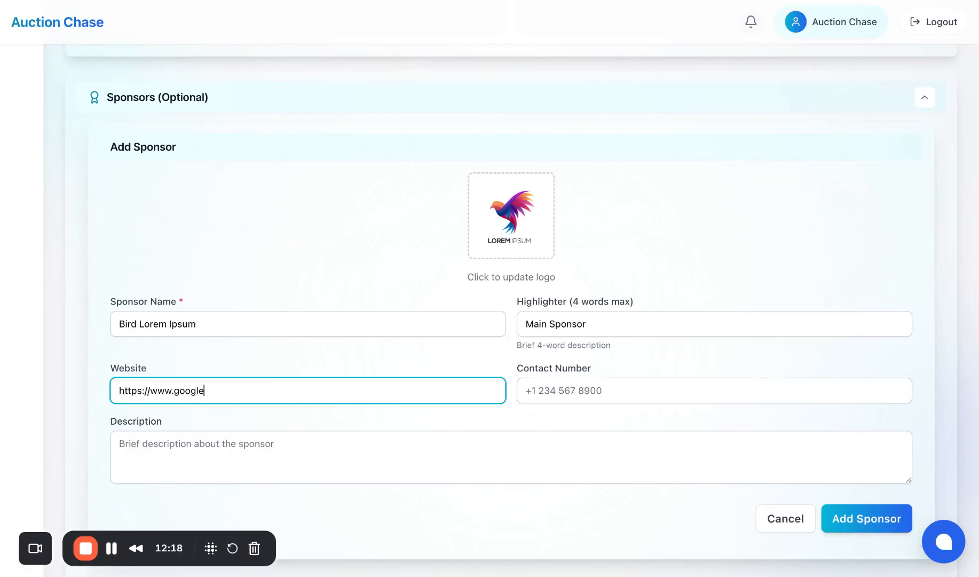
{"action": "type", "text": ".com"}
{"action": "left_click", "coordinate": [858, 519]}
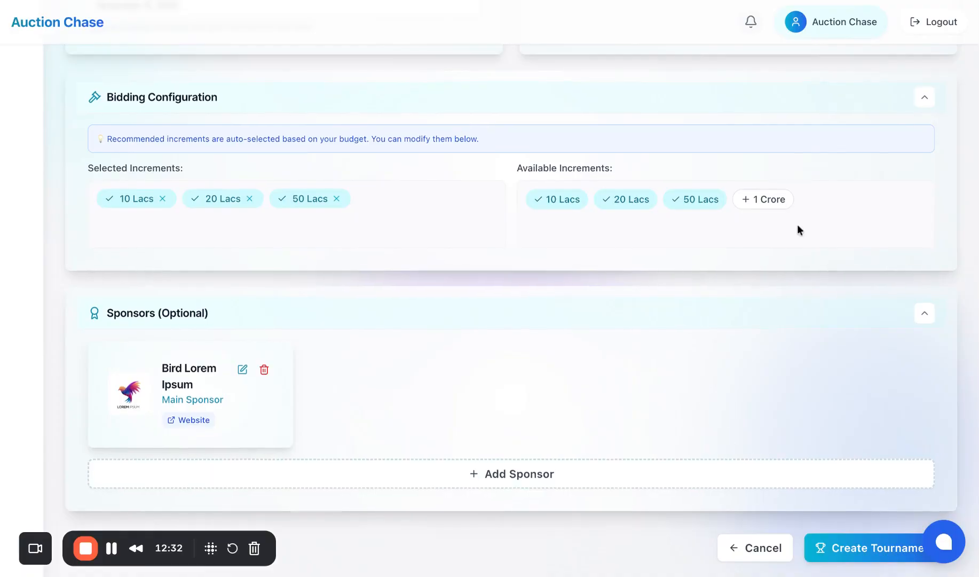
Create the tournament with the completed details.
{"action": "scroll", "coordinate": [798, 226], "scroll_direction": "up", "scroll_amount": 2}
{"action": "scroll", "coordinate": [798, 226], "scroll_direction": "down", "scroll_amount": 5}
{"action": "left_click", "coordinate": [864, 550]}
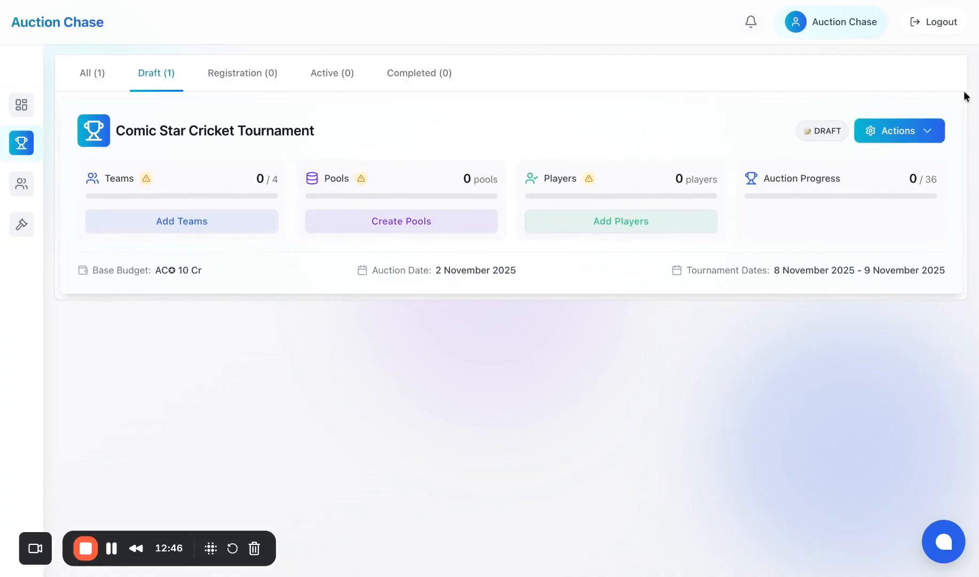
Open the Comic Star Cricket Tournament for editing and review its schedule, team budget, bidding increments and sponsors.
{"action": "left_click", "coordinate": [897, 134]}
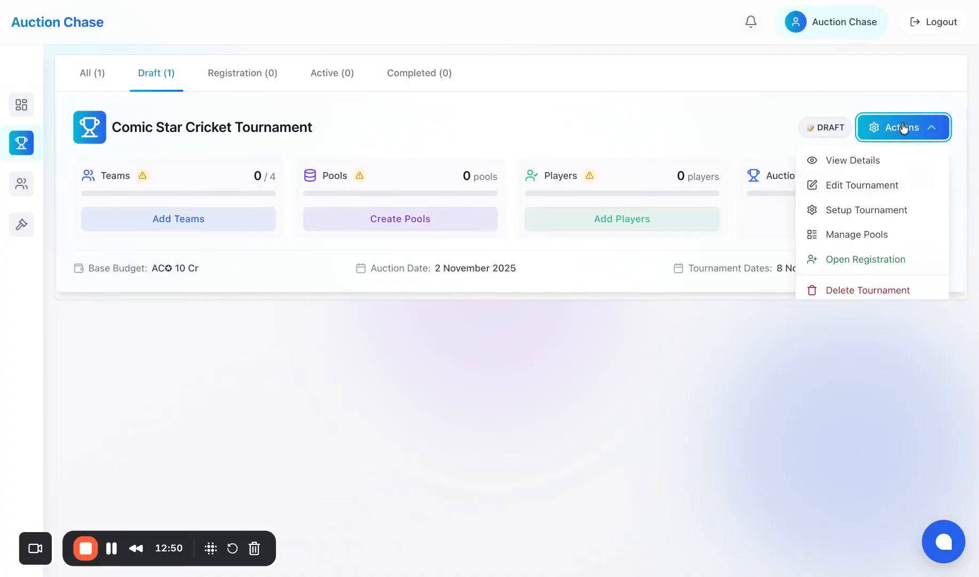
{"action": "left_click", "coordinate": [857, 193]}
{"action": "scroll", "coordinate": [501, 307], "scroll_direction": "down", "scroll_amount": 9}
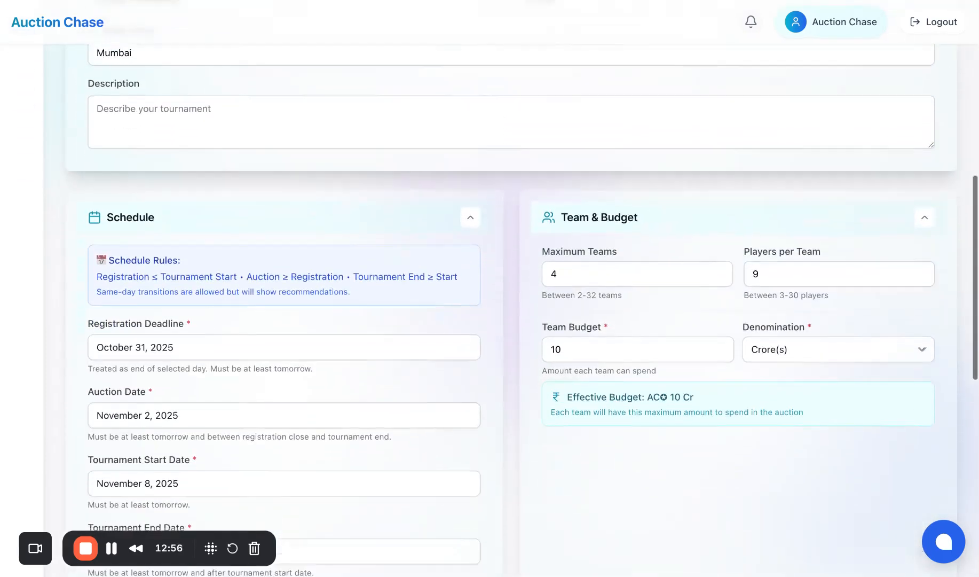
{"action": "scroll", "coordinate": [501, 307], "scroll_direction": "down", "scroll_amount": 7}
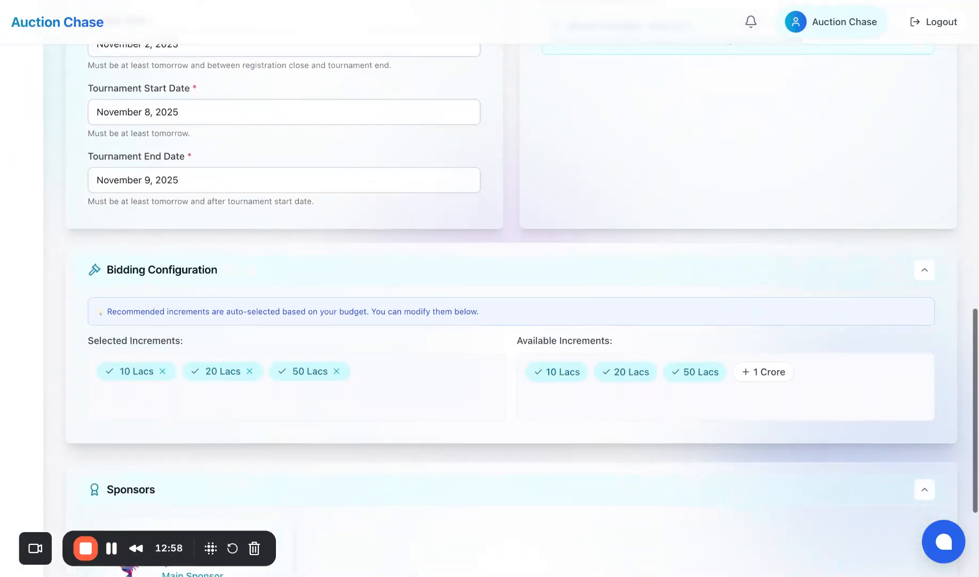
{"action": "scroll", "coordinate": [501, 306], "scroll_direction": "down", "scroll_amount": 3}
{"action": "scroll", "coordinate": [501, 306], "scroll_direction": "up", "scroll_amount": 19}
{"action": "scroll", "coordinate": [501, 306], "scroll_direction": "down", "scroll_amount": 4}
{"action": "scroll", "coordinate": [500, 306], "scroll_direction": "down", "scroll_amount": 15}
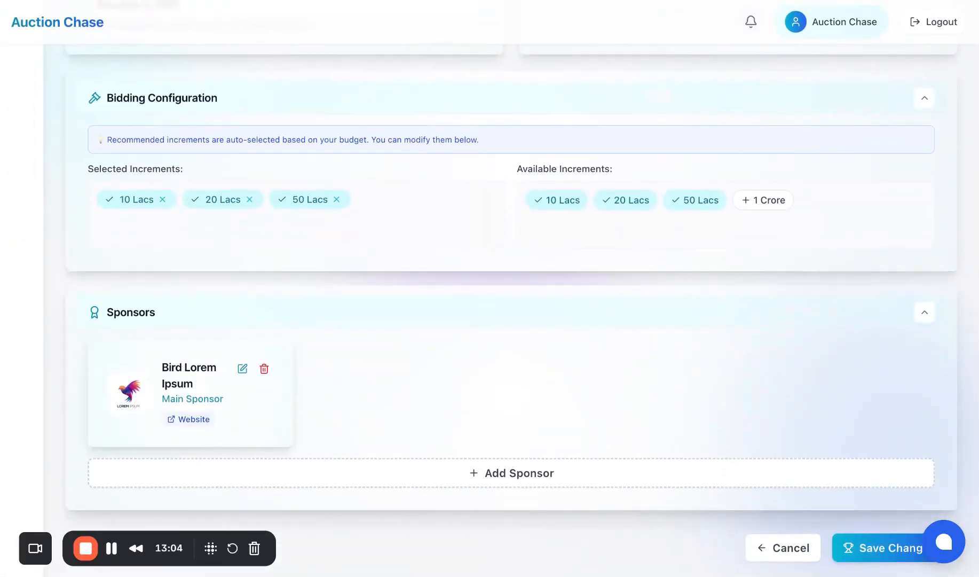